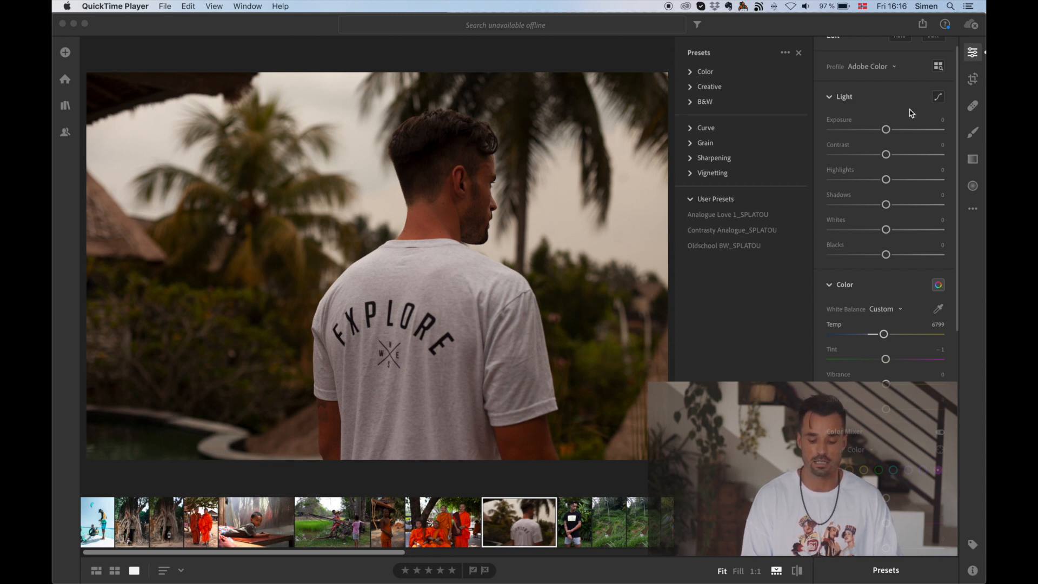
Try raising the exposure of the Explore T-shirt photo to +1.94 and return it to +0.01.
drag(885, 130, 909, 133)
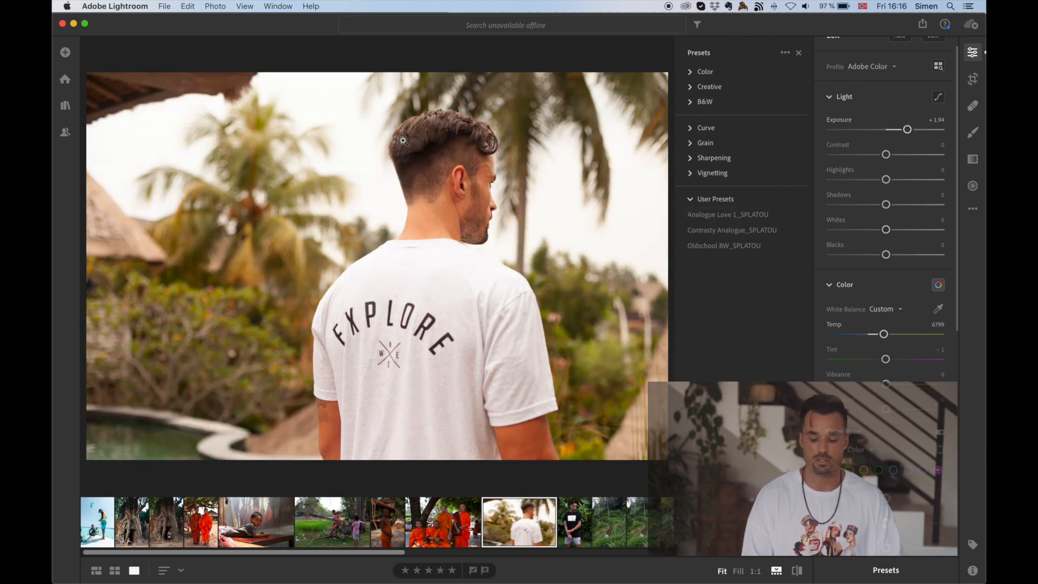
drag(906, 126, 887, 132)
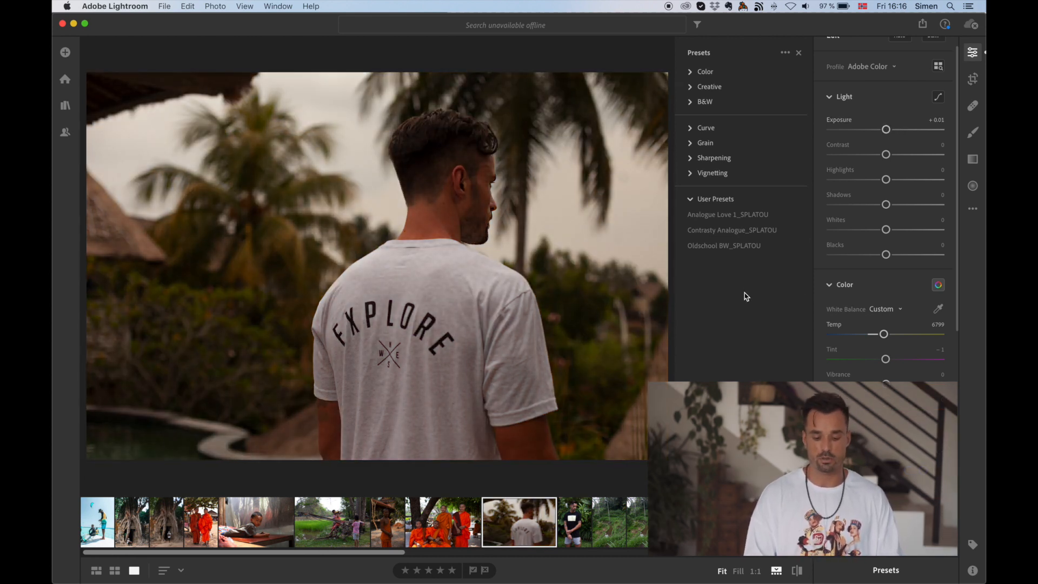
Apply the Analogue Love 1 user preset and refine it with temperature 5037, blacks +63 and exposure +0.22.
click(716, 216)
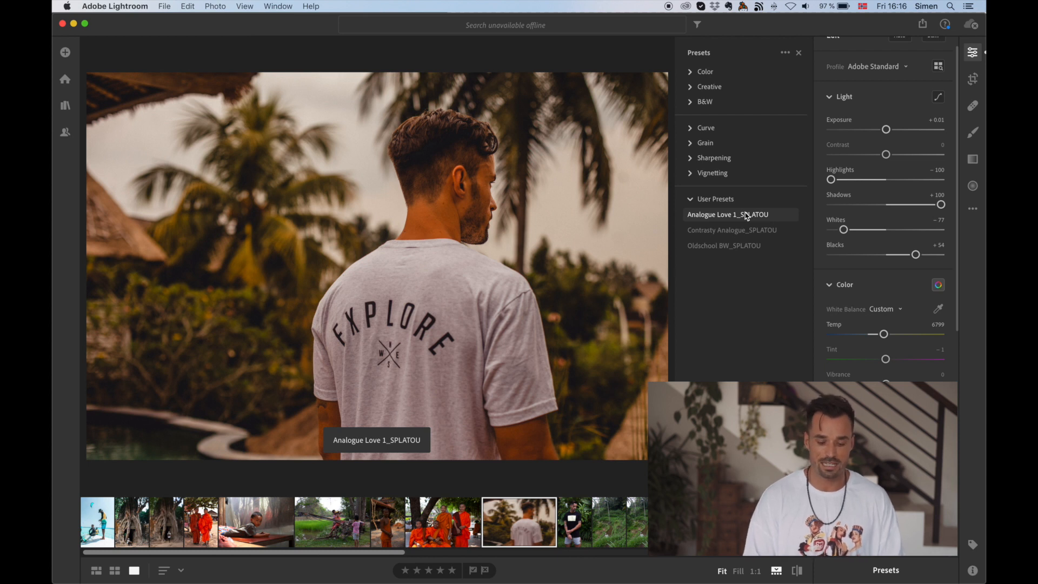
click(716, 215)
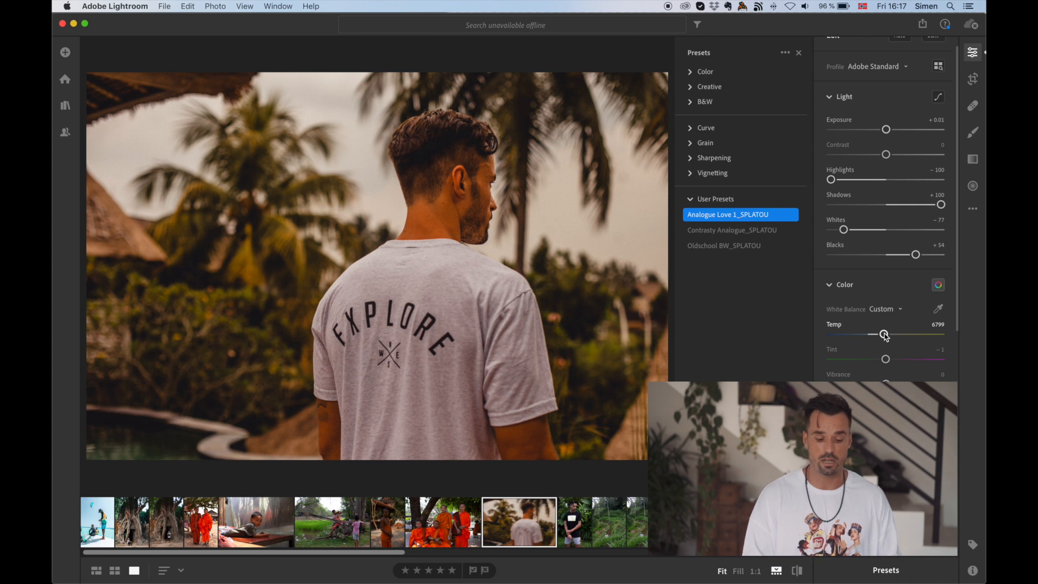
mouse_move(884, 335)
mouse_down()
mouse_move(856, 338)
mouse_move(866, 337)
mouse_up()
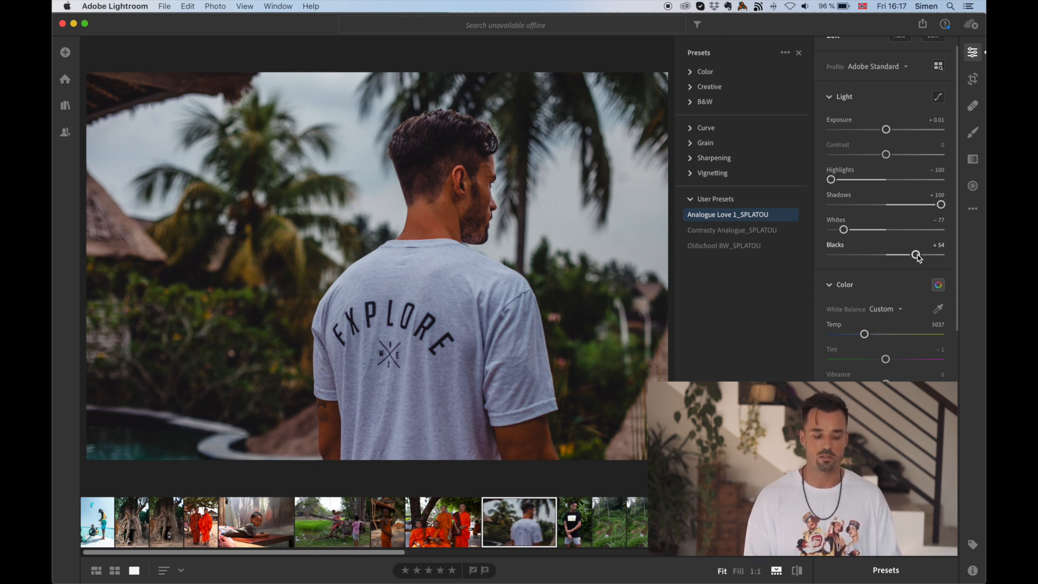
drag(917, 256, 919, 256)
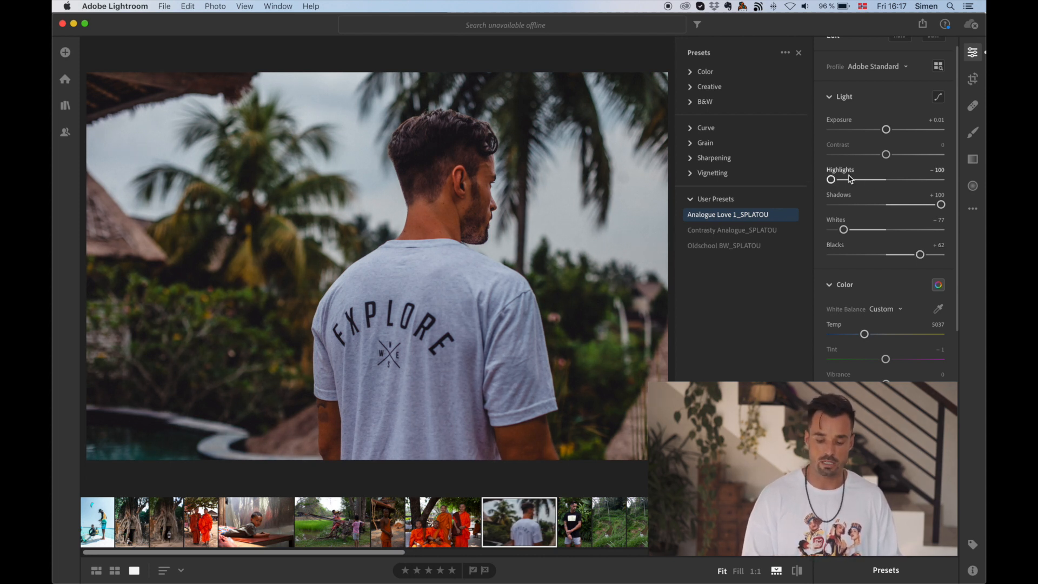
drag(886, 130, 890, 132)
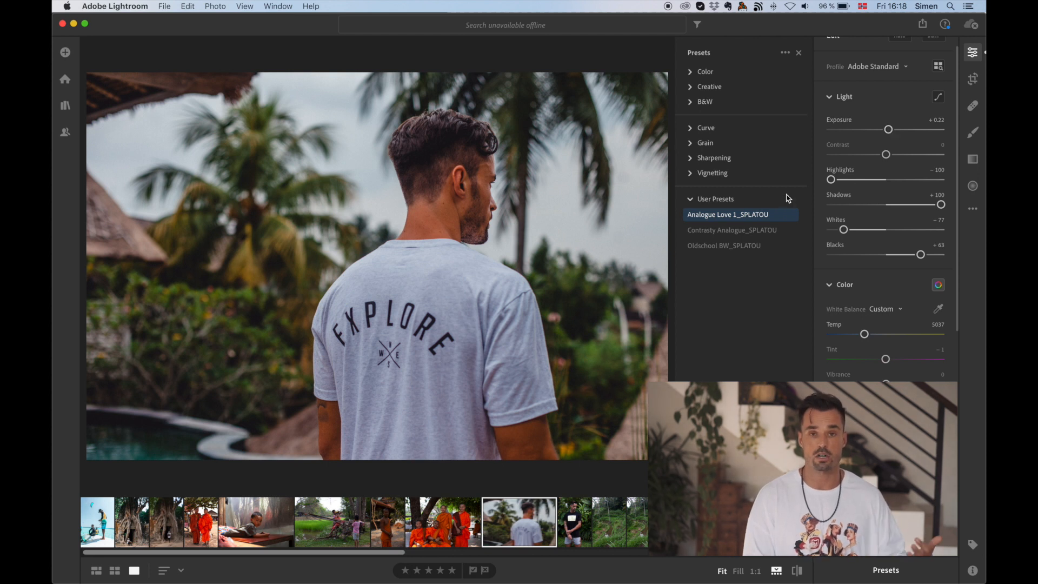
Apply the Contrasty Analogue user preset and refine it with exposure +0.82, shadows +46, blacks -27 and temperature 5545.
click(738, 231)
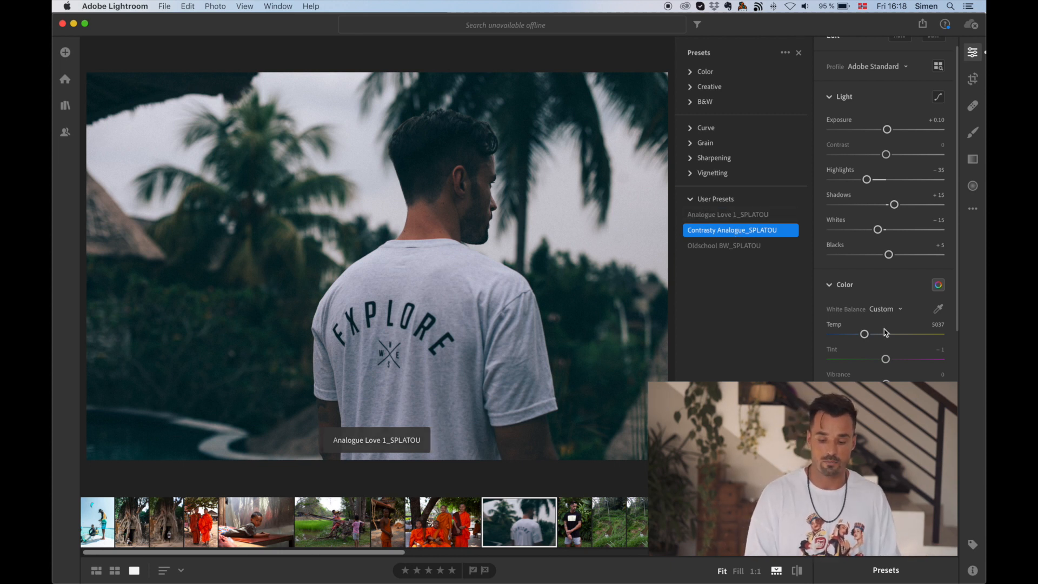
drag(887, 132, 897, 134)
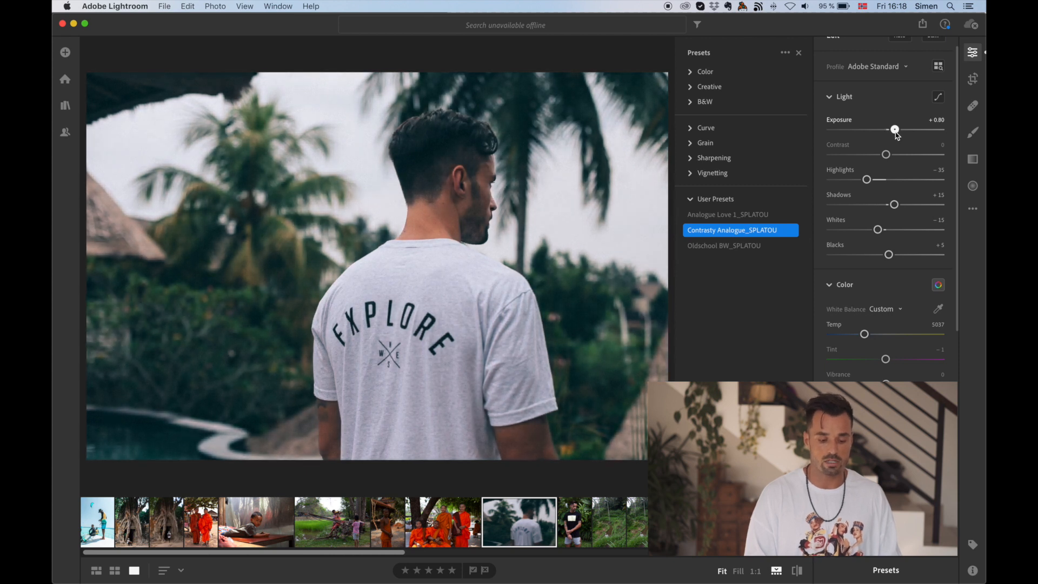
drag(894, 206, 911, 207)
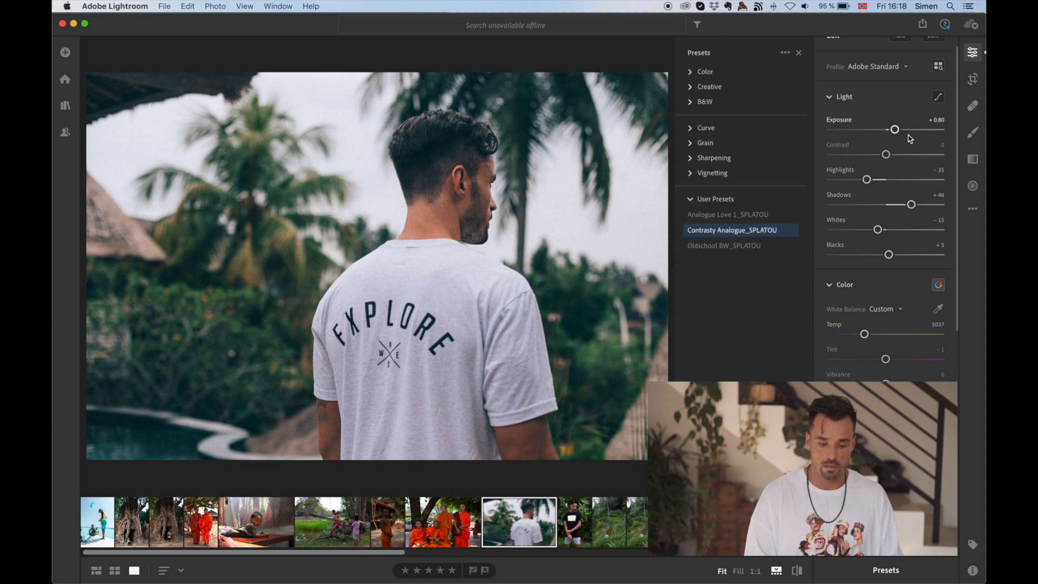
drag(896, 130, 895, 133)
mouse_move(888, 254)
mouse_down()
mouse_move(847, 256)
mouse_move(871, 257)
mouse_up()
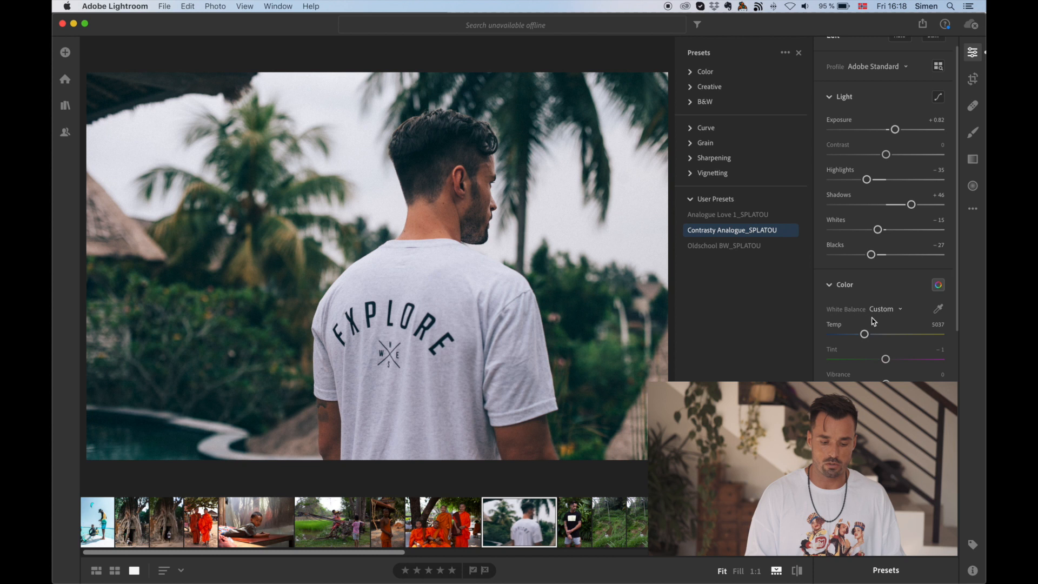
drag(864, 333, 871, 335)
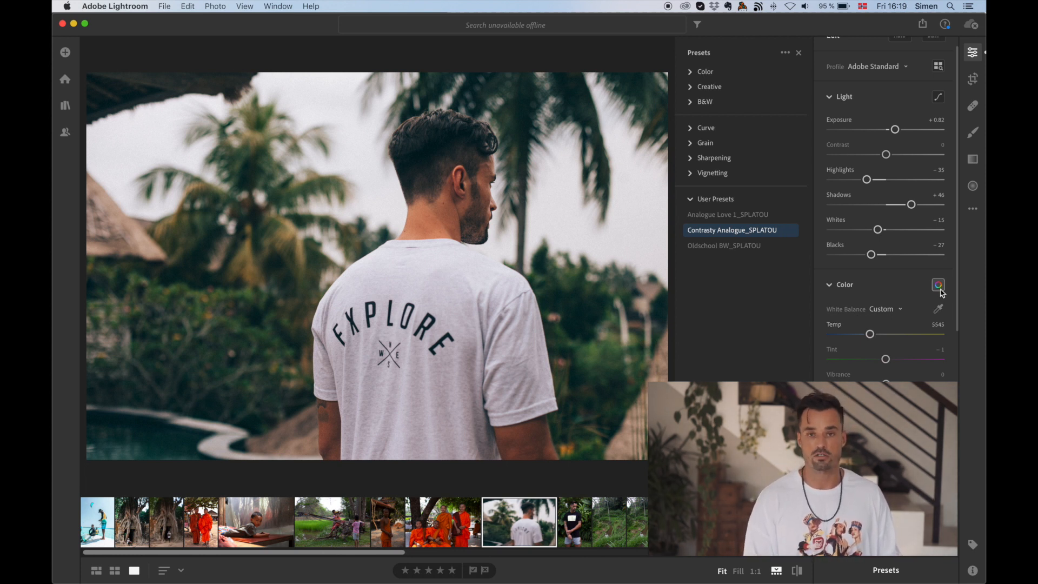
Lower the orange luminance in the Color Mixer and look through the red, yellow and green ranges.
scroll(854, 332, down, 1)
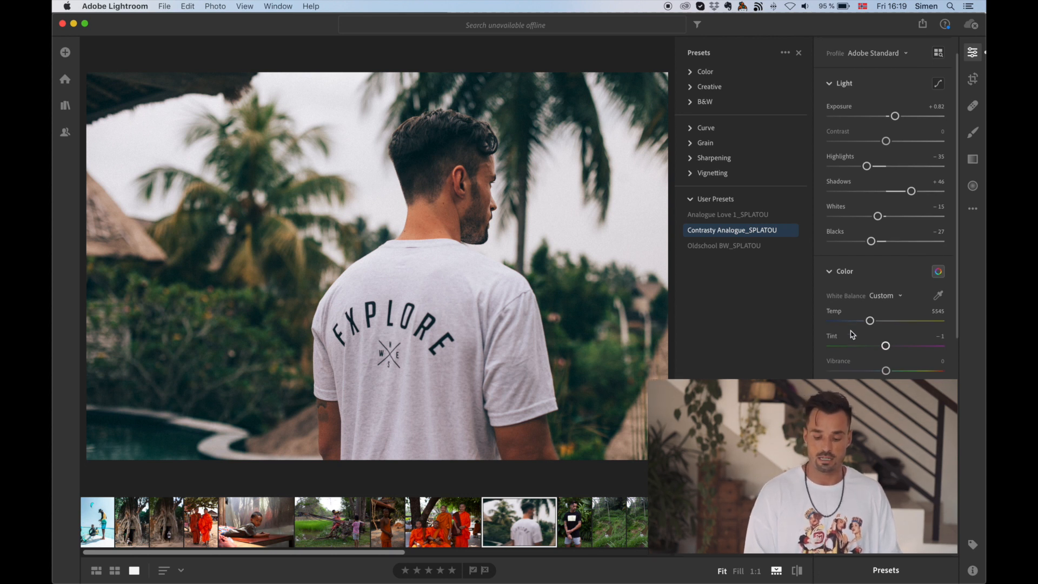
scroll(864, 340, down, 6)
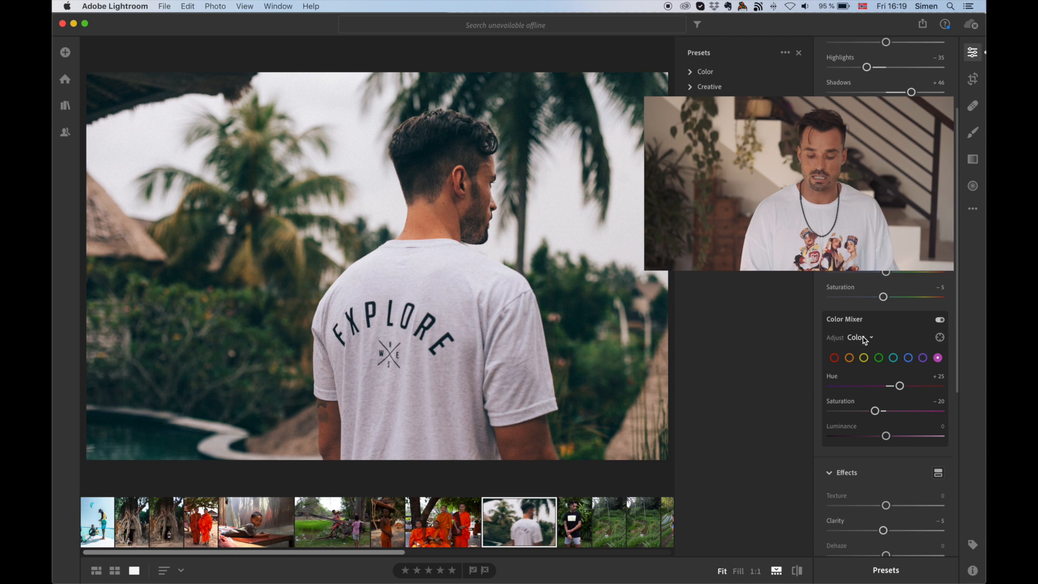
click(834, 358)
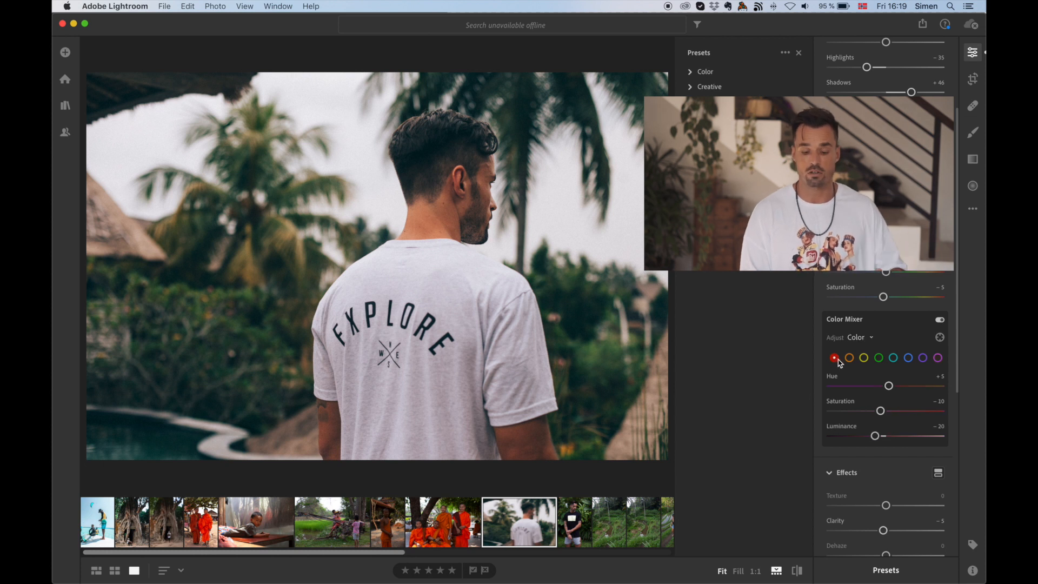
click(849, 358)
click(834, 358)
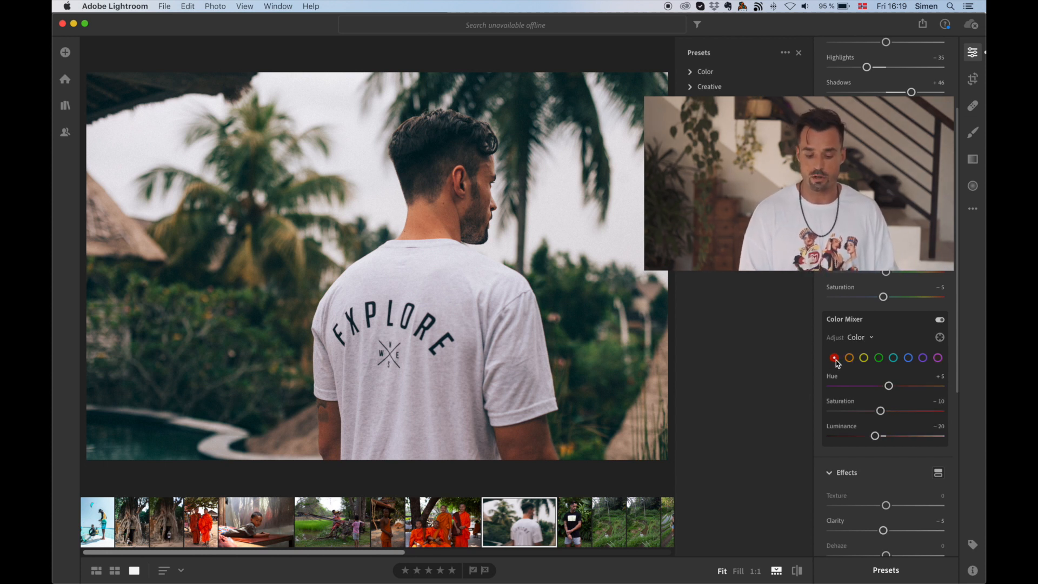
click(849, 357)
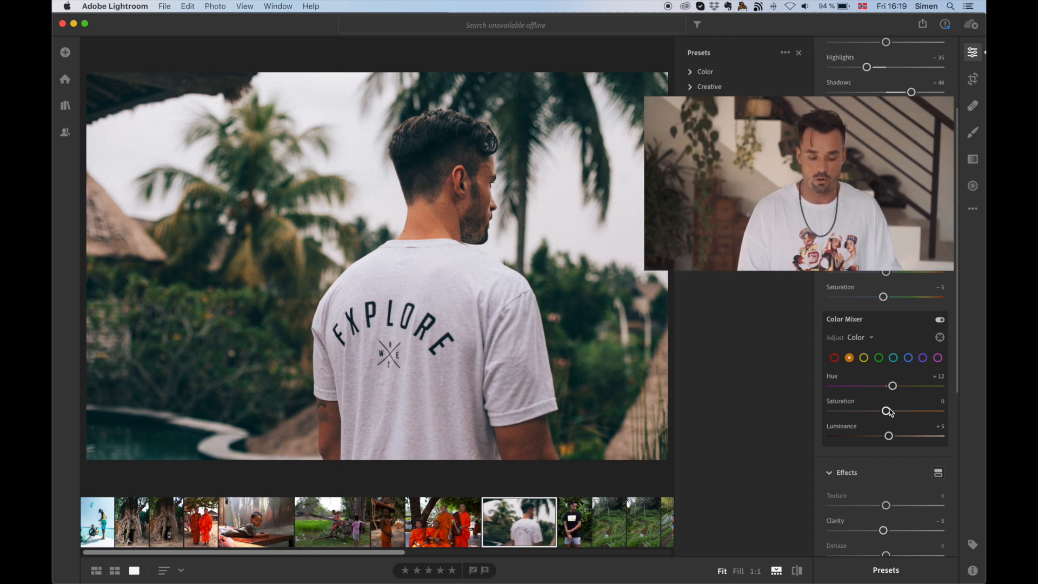
drag(888, 436, 867, 436)
click(834, 358)
click(863, 357)
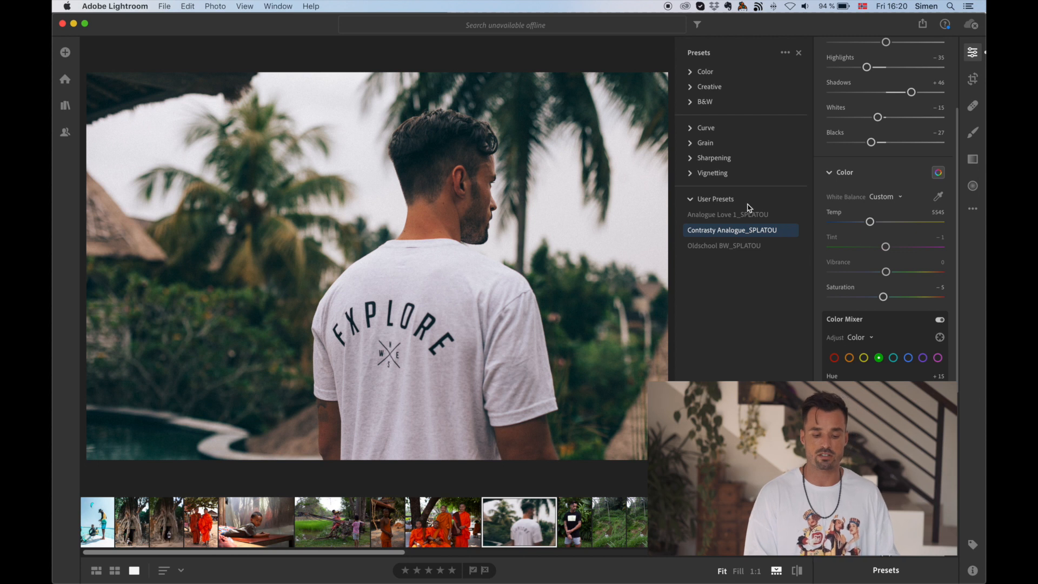
Apply the Oldschool BW user preset and refine it with exposure +0.84, shadows +92, blacks -68 and temperature 5167.
click(722, 246)
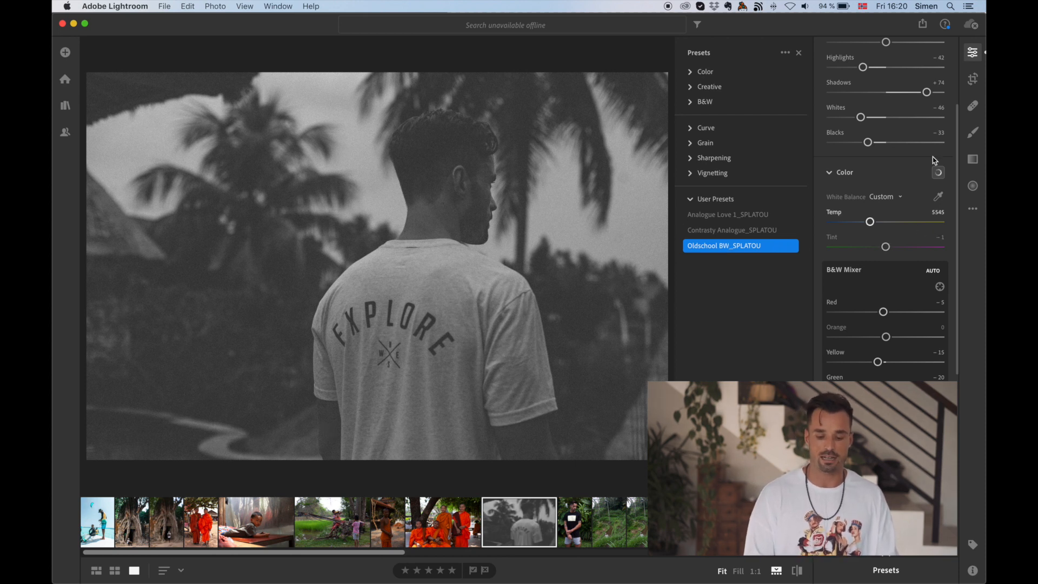
scroll(881, 312, up, 5)
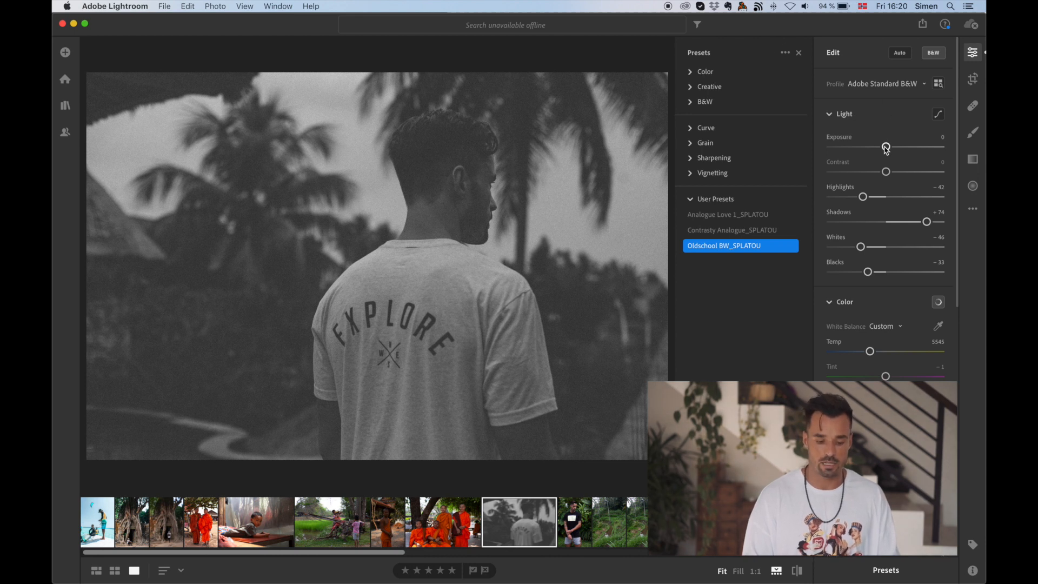
drag(886, 148, 893, 150)
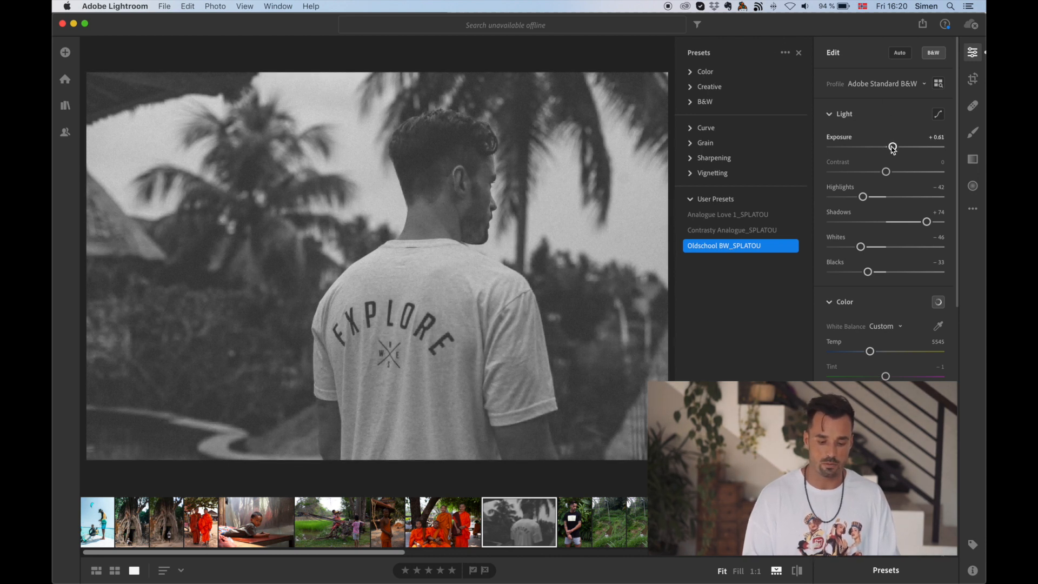
drag(926, 222, 938, 223)
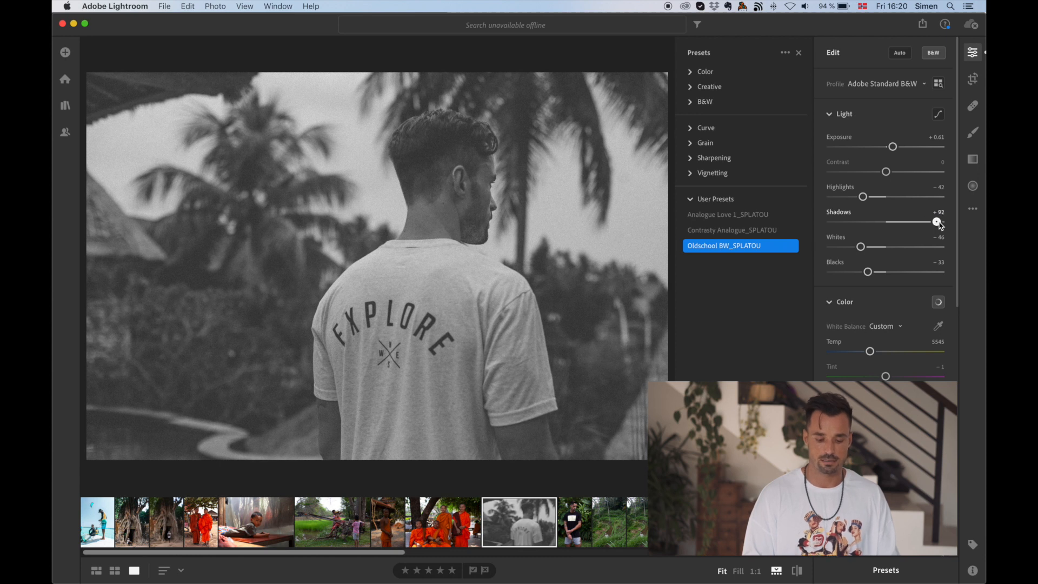
drag(867, 272, 848, 272)
mouse_move(870, 352)
mouse_down()
mouse_move(820, 357)
mouse_move(867, 358)
mouse_up()
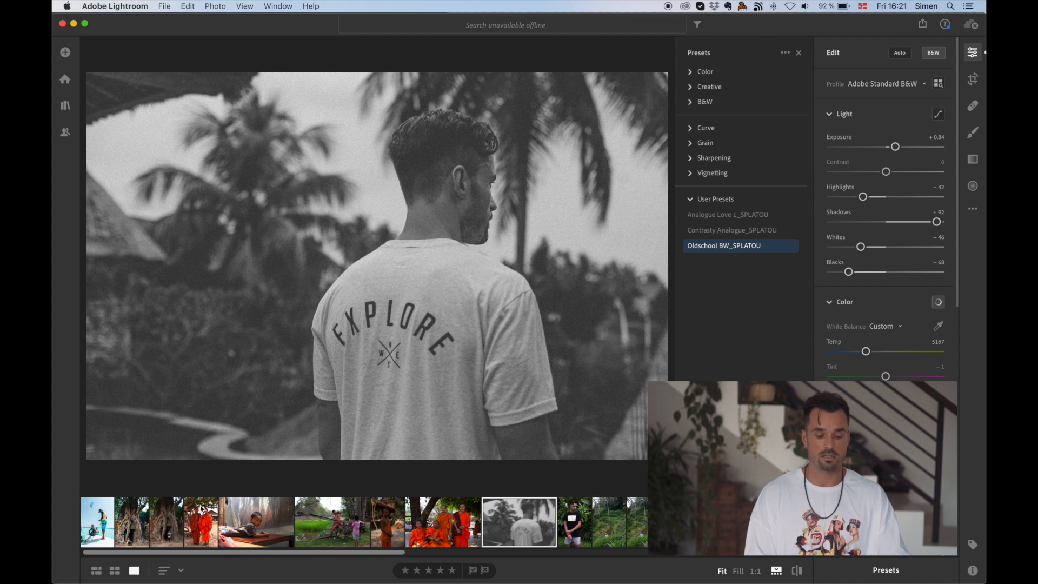
Open the portrait photo of the two standing monks, apply the Analogue Love 1 preset, and set exposure to -0.45 and temperature to 4052.
click(201, 510)
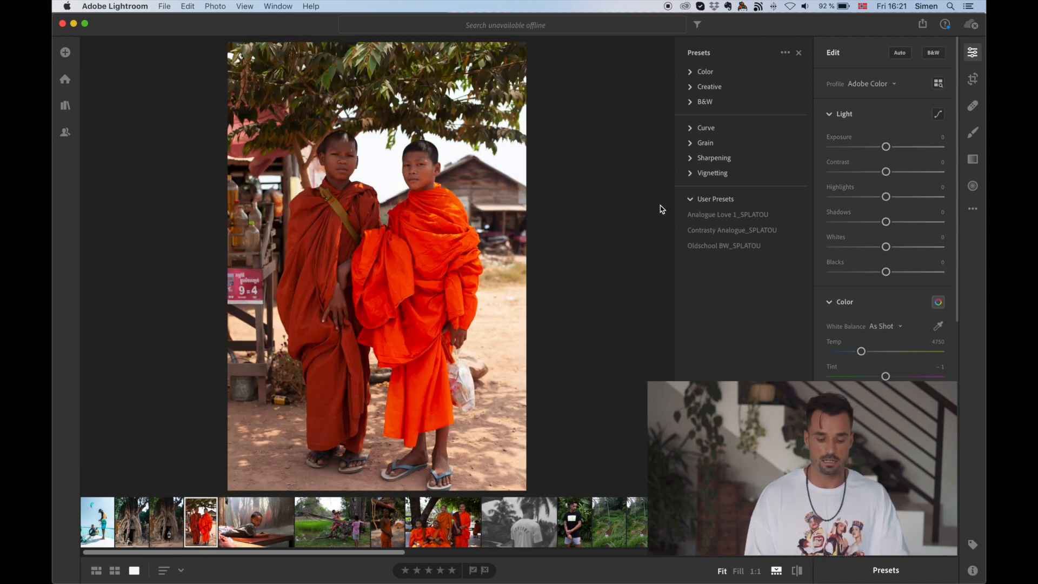
click(747, 216)
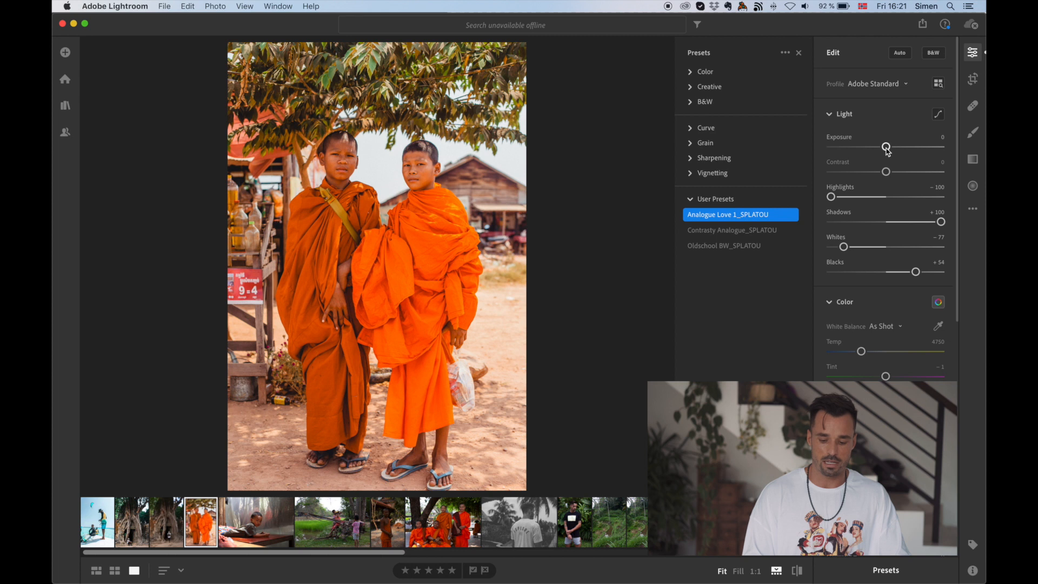
drag(886, 149, 880, 150)
drag(861, 351, 854, 351)
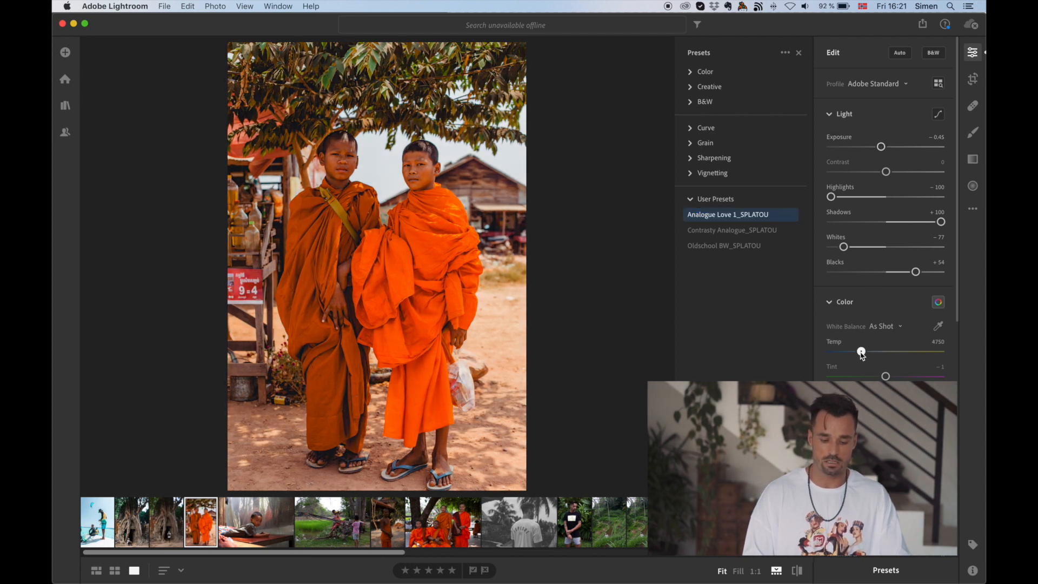
Examine the orange and red ranges in the Color Mixer for the two monks' robes and skin.
scroll(911, 461, down, 2)
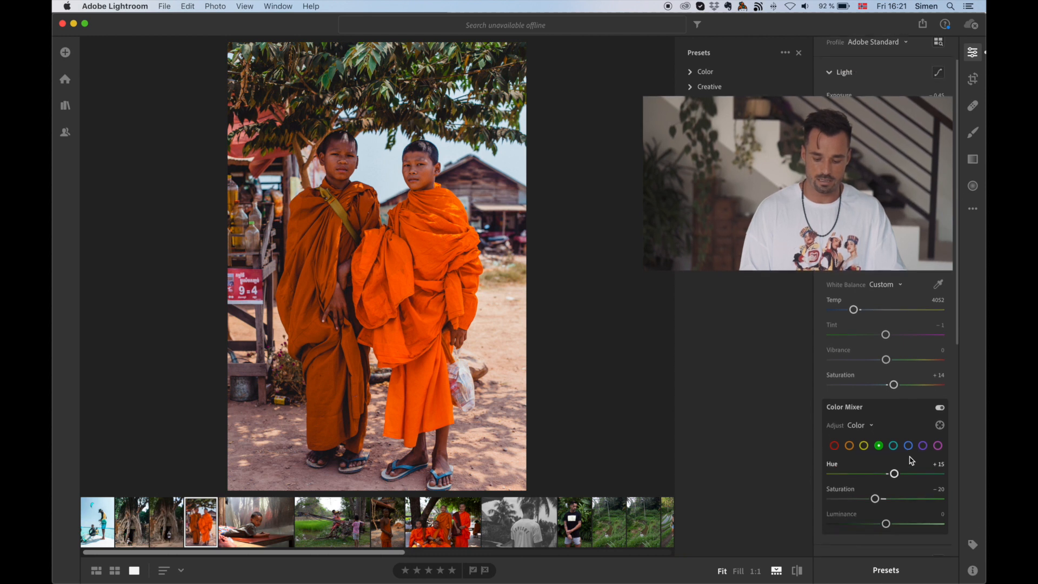
click(848, 445)
click(834, 446)
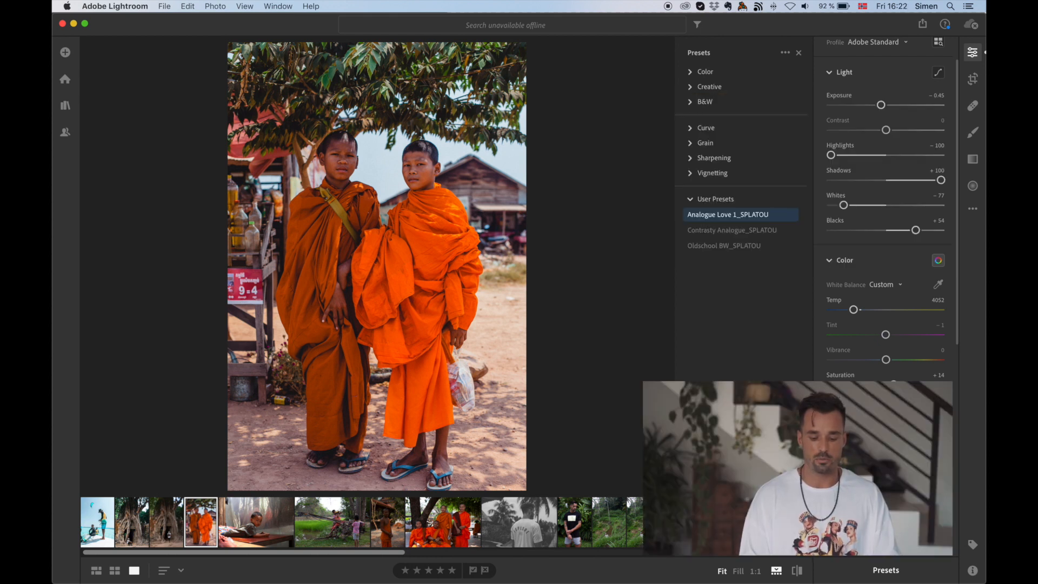
Apply the Contrasty Analogue user preset to the photo of the two standing monks.
click(730, 230)
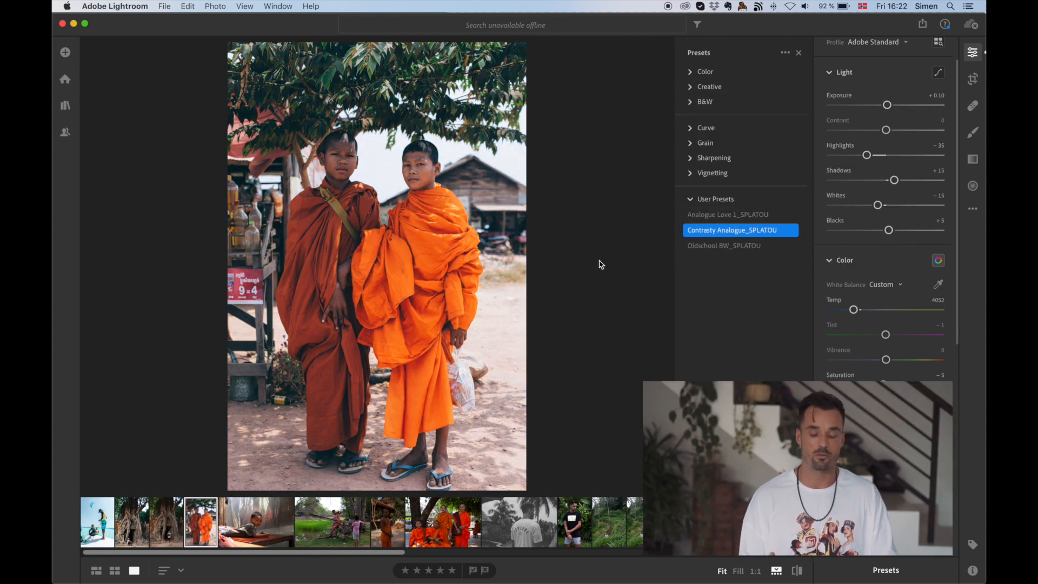